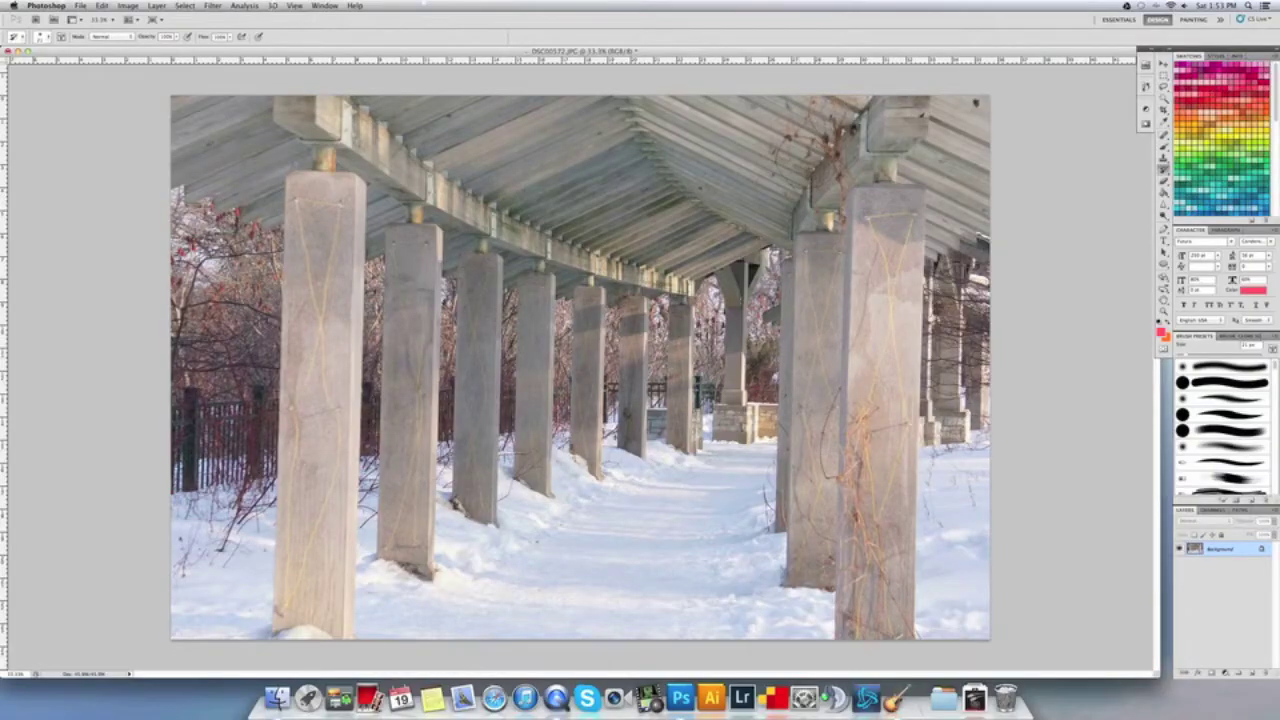
# - Duplicate the Background photo onto a new Layer 1
pyautogui.press('super+alt+shift+n')
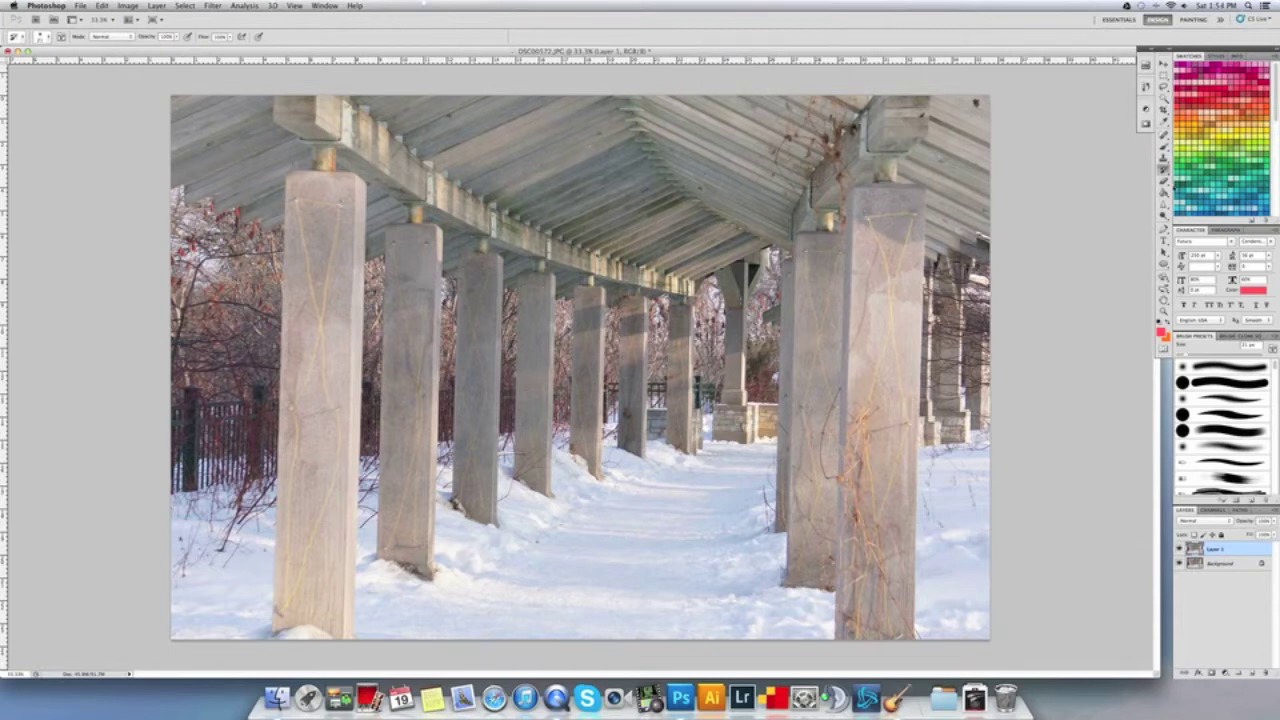
# - Show the History panel from the Window menu and select the History Brush Tool
pyautogui.click(1164, 170)
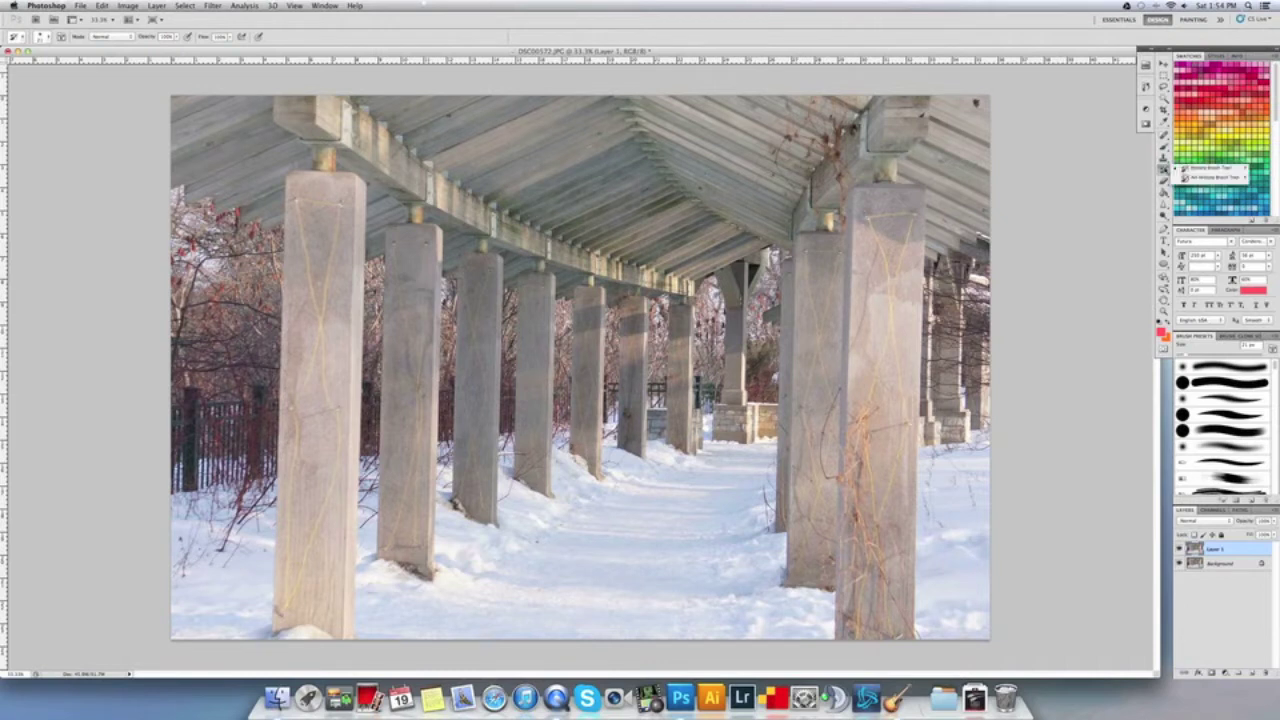
pyautogui.click(1163, 172)
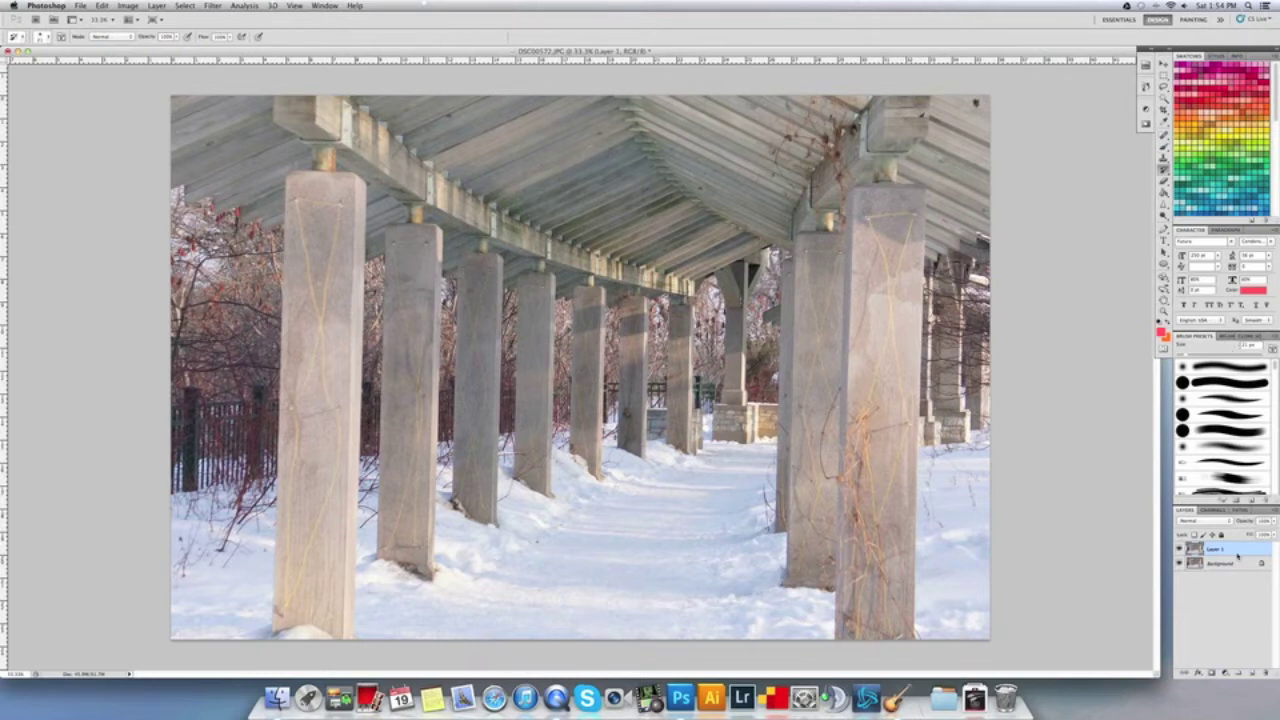
pyautogui.click(303, 7)
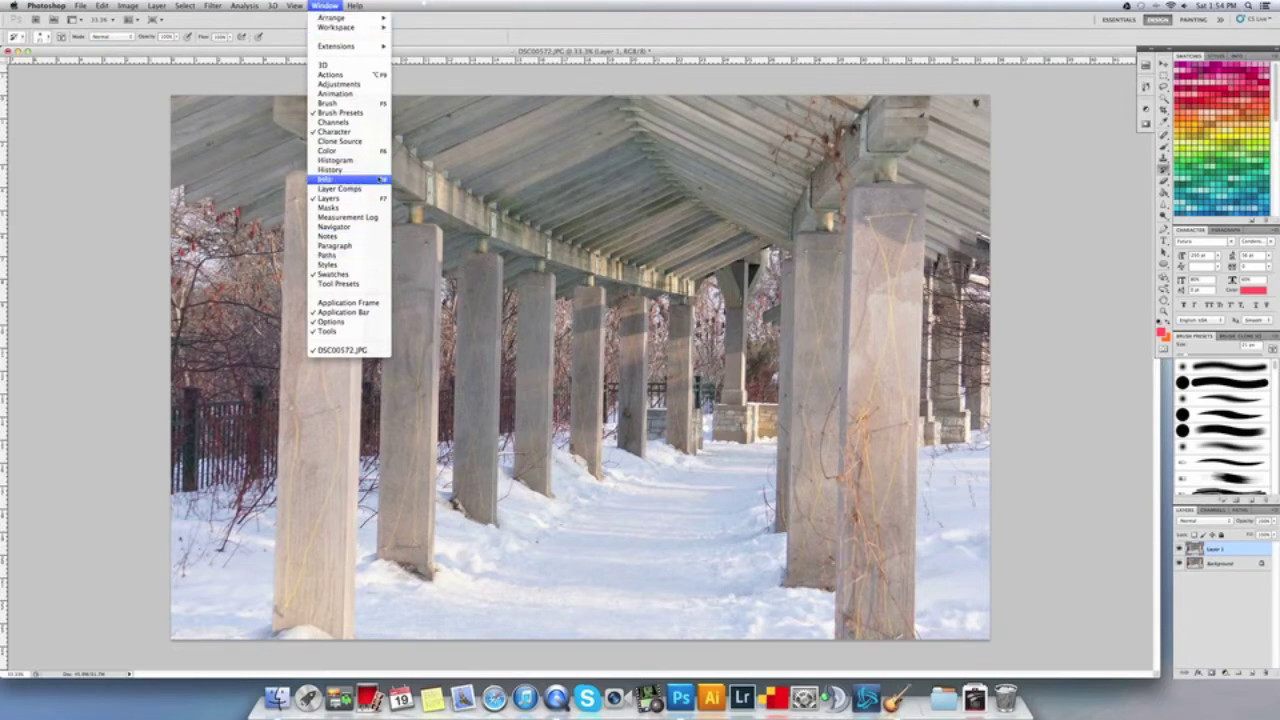
pyautogui.click(332, 169)
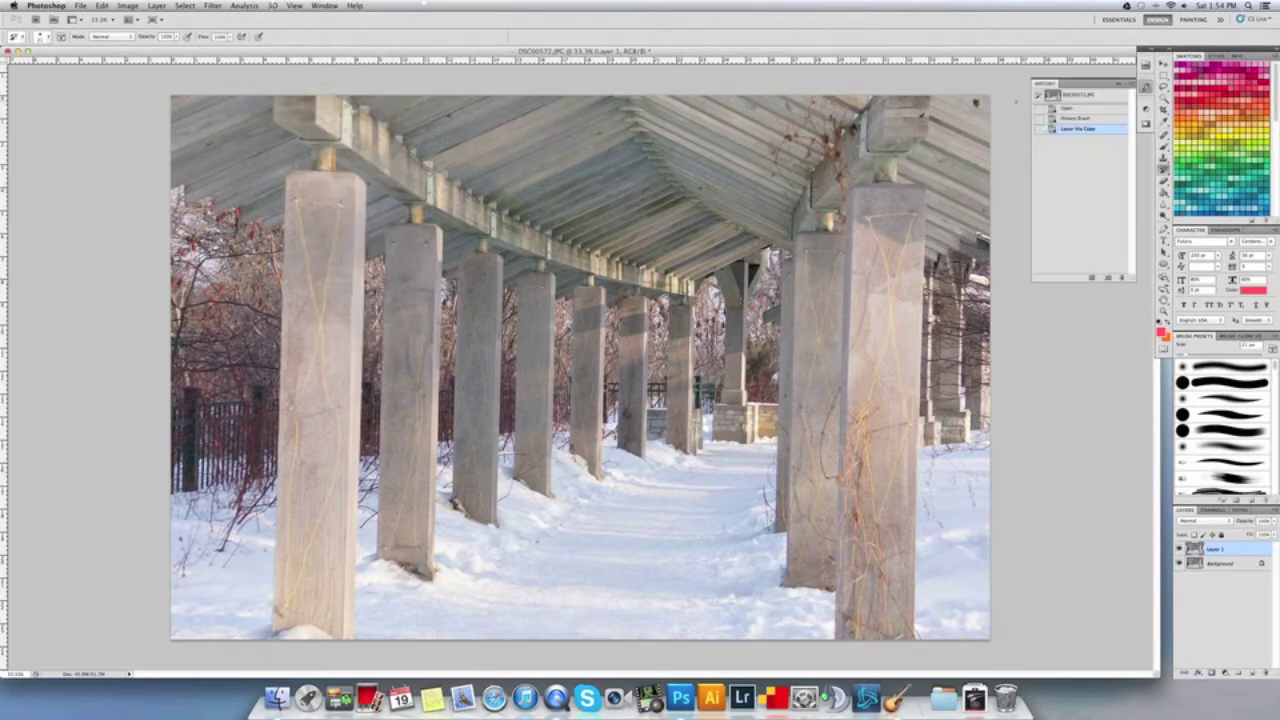
pyautogui.click(1164, 170)
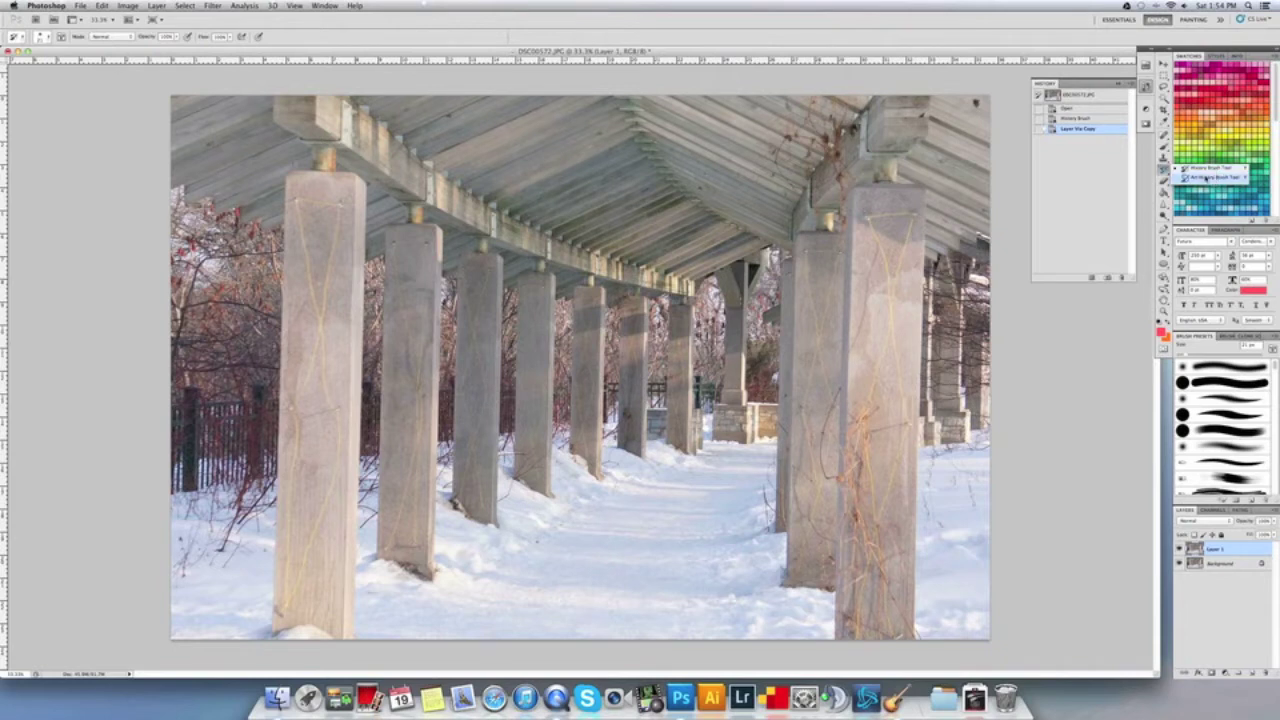
pyautogui.click(1200, 168)
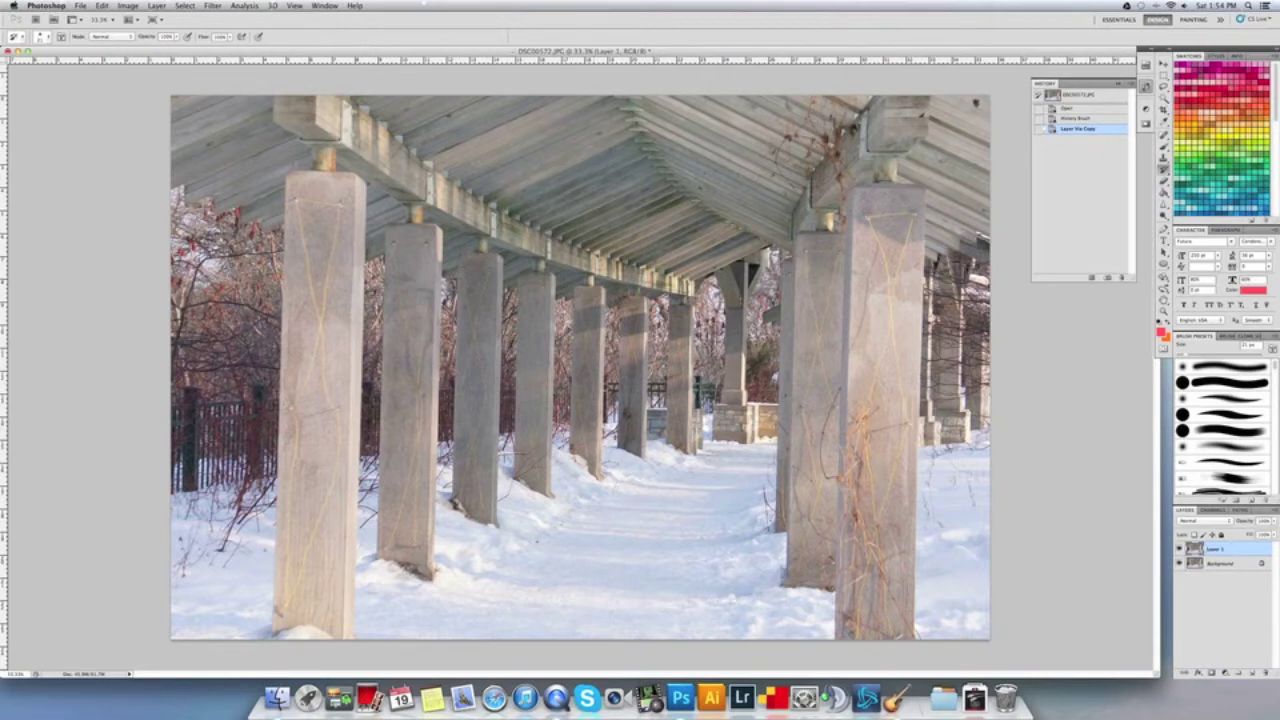
# - Apply a Gaussian Blur of about 28 pixels radius to Layer 1
pyautogui.click(244, 5)
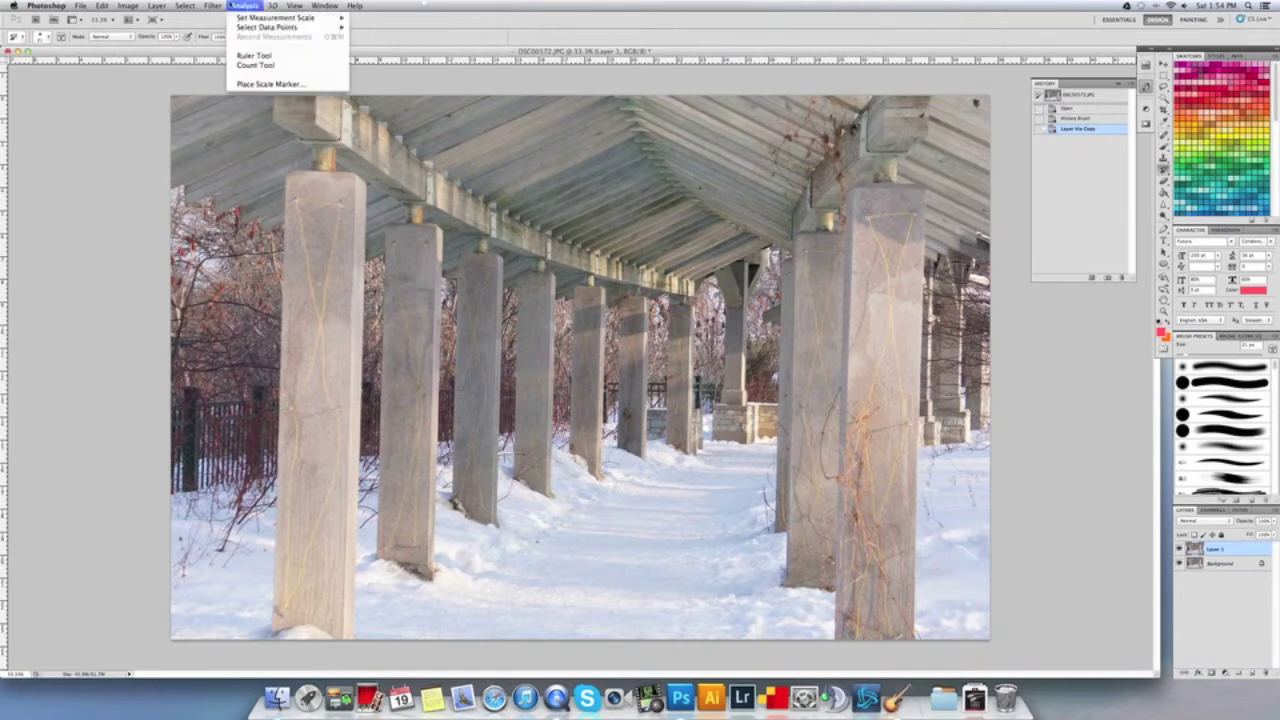
pyautogui.moveTo(213, 6)
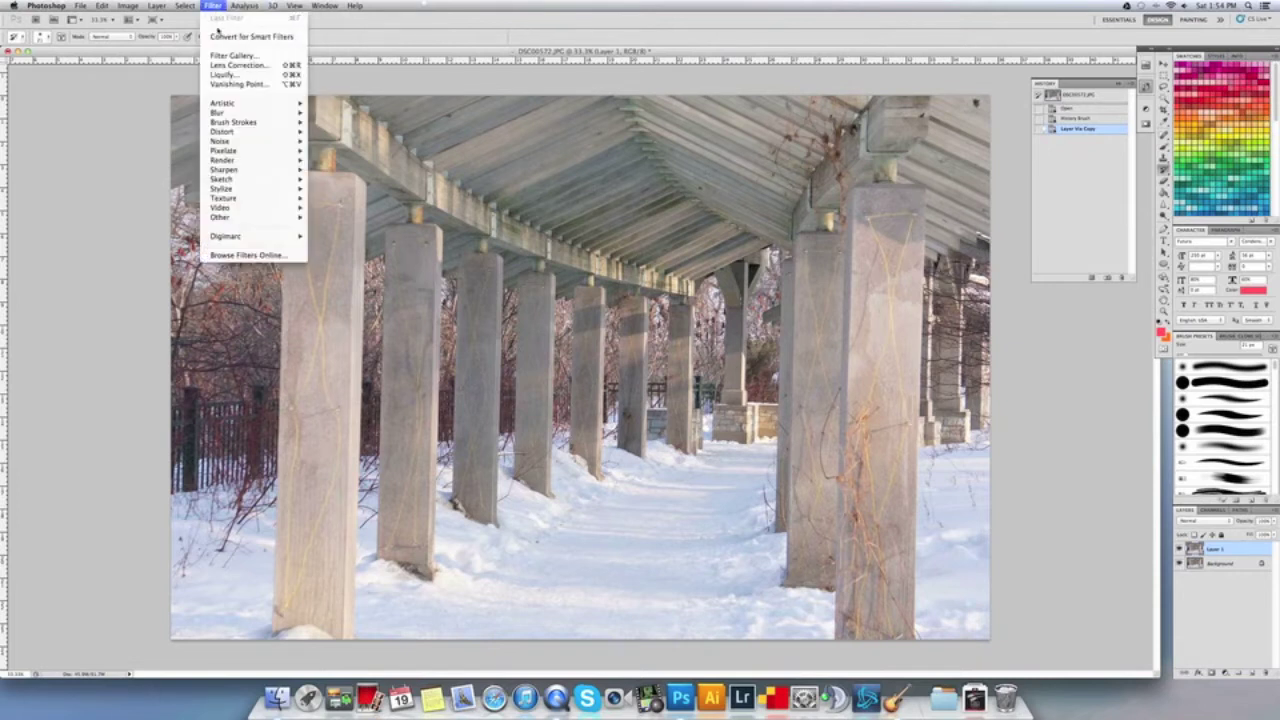
pyautogui.moveTo(250, 113)
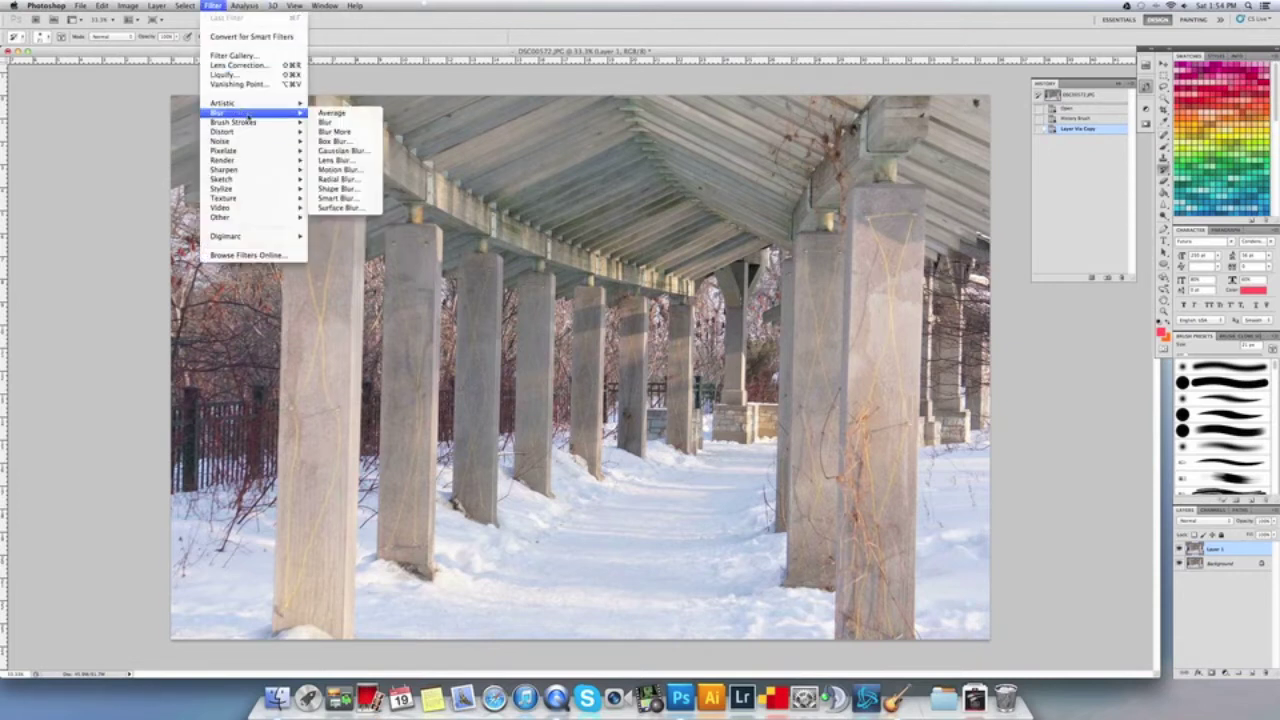
pyautogui.click(343, 151)
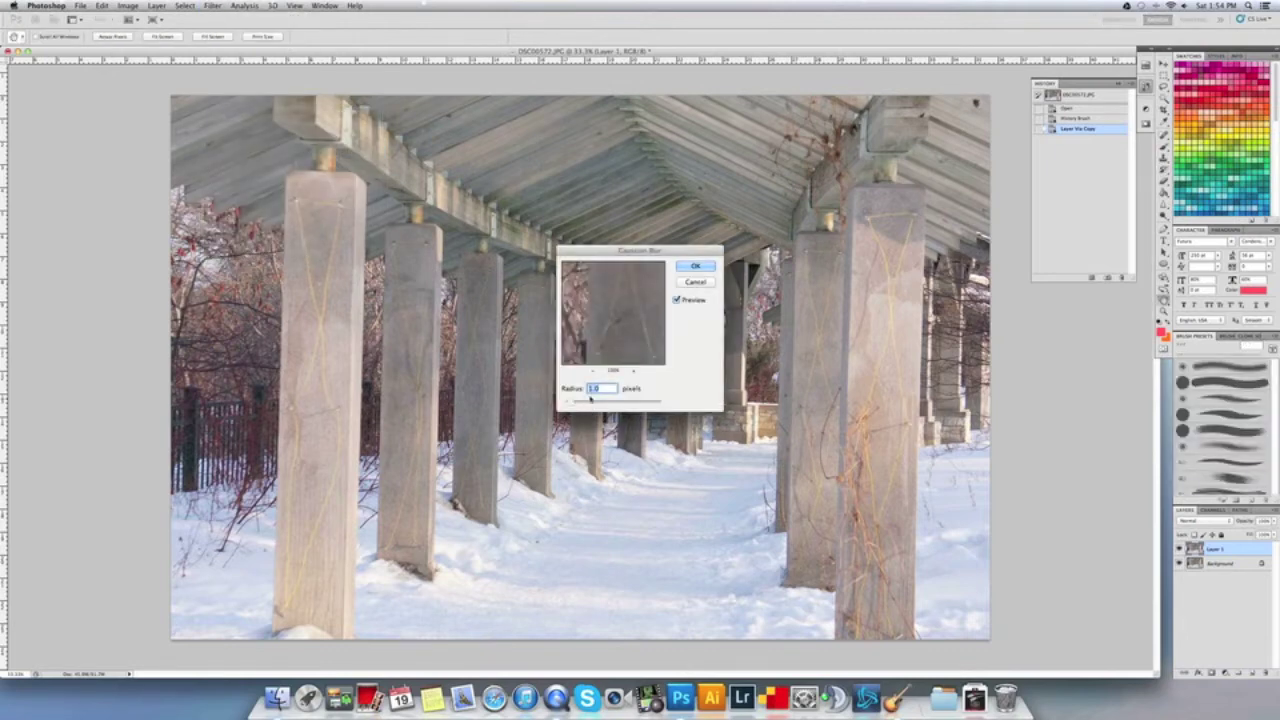
pyautogui.moveTo(590, 398); pyautogui.dragTo(616, 403)
pyautogui.click(677, 300)
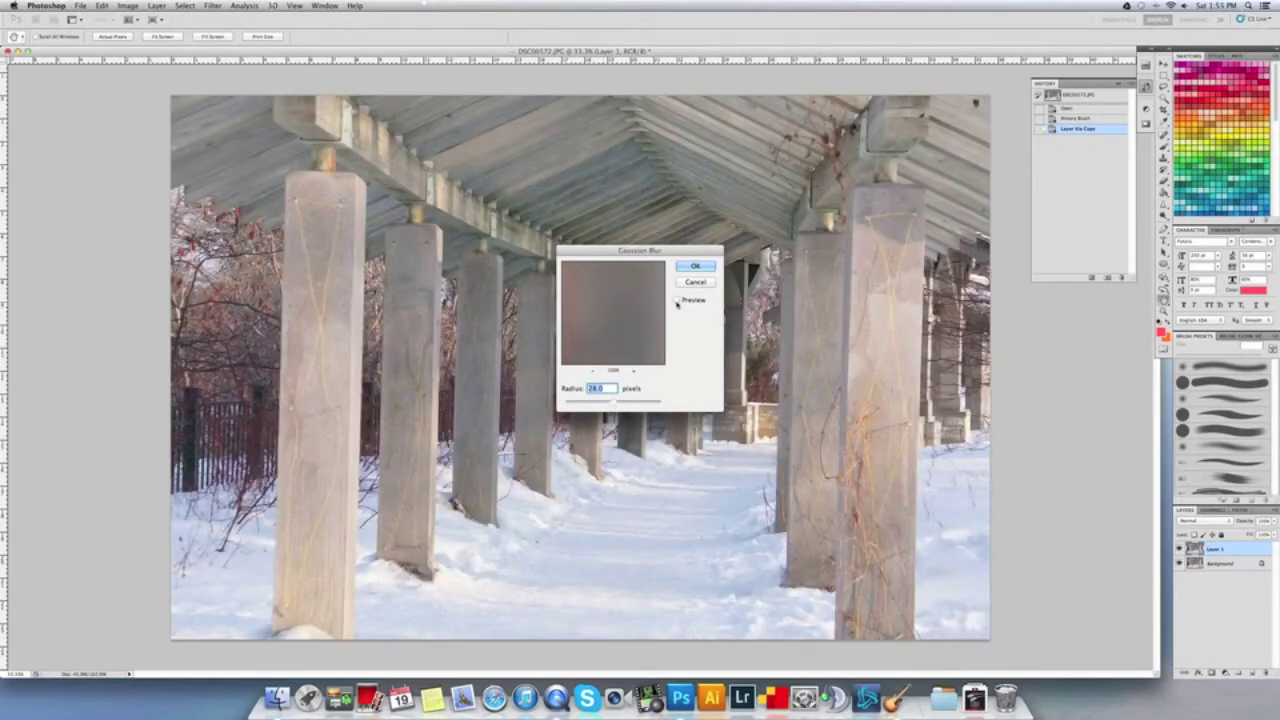
pyautogui.click(677, 300)
pyautogui.click(695, 266)
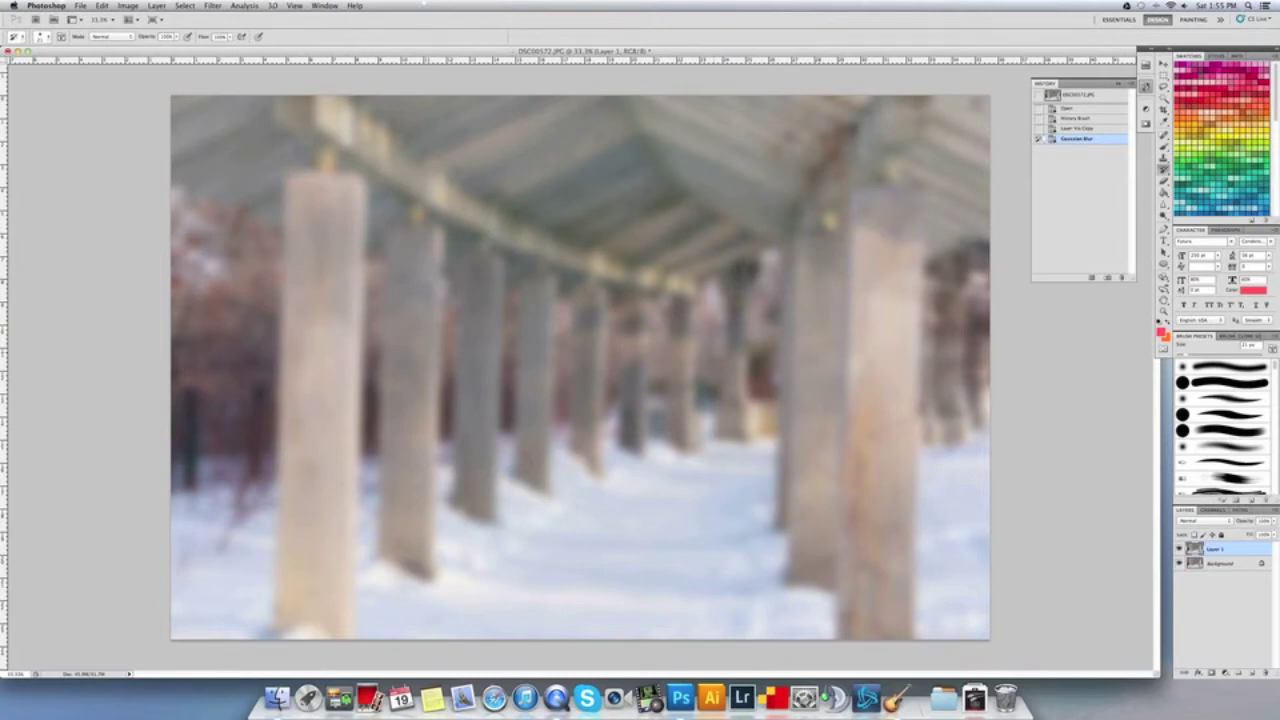
# - Step back to the Layer Via Copy history state to restore the sharp photo
pyautogui.click(1076, 129)
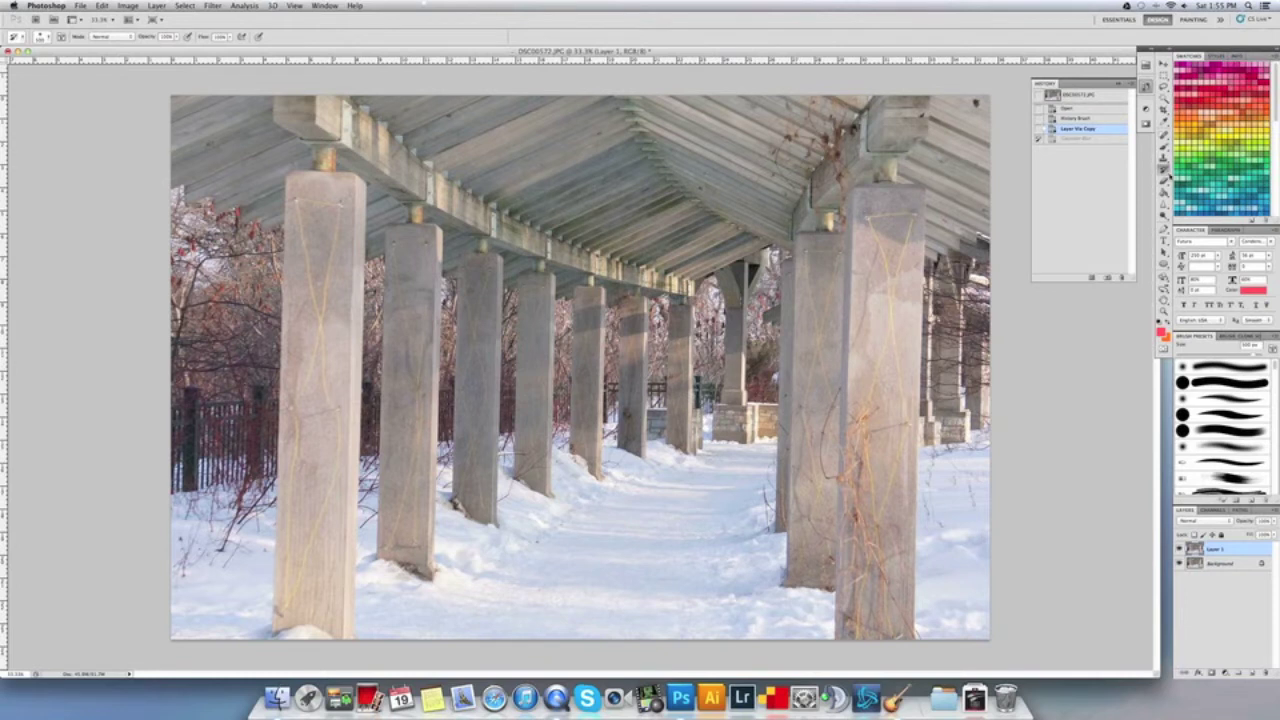
pyautogui.click(1163, 172)
# - Try test blur strokes on the left pillars and centre, undoing each one
pyautogui.moveTo(298, 178); pyautogui.dragTo(278, 385)
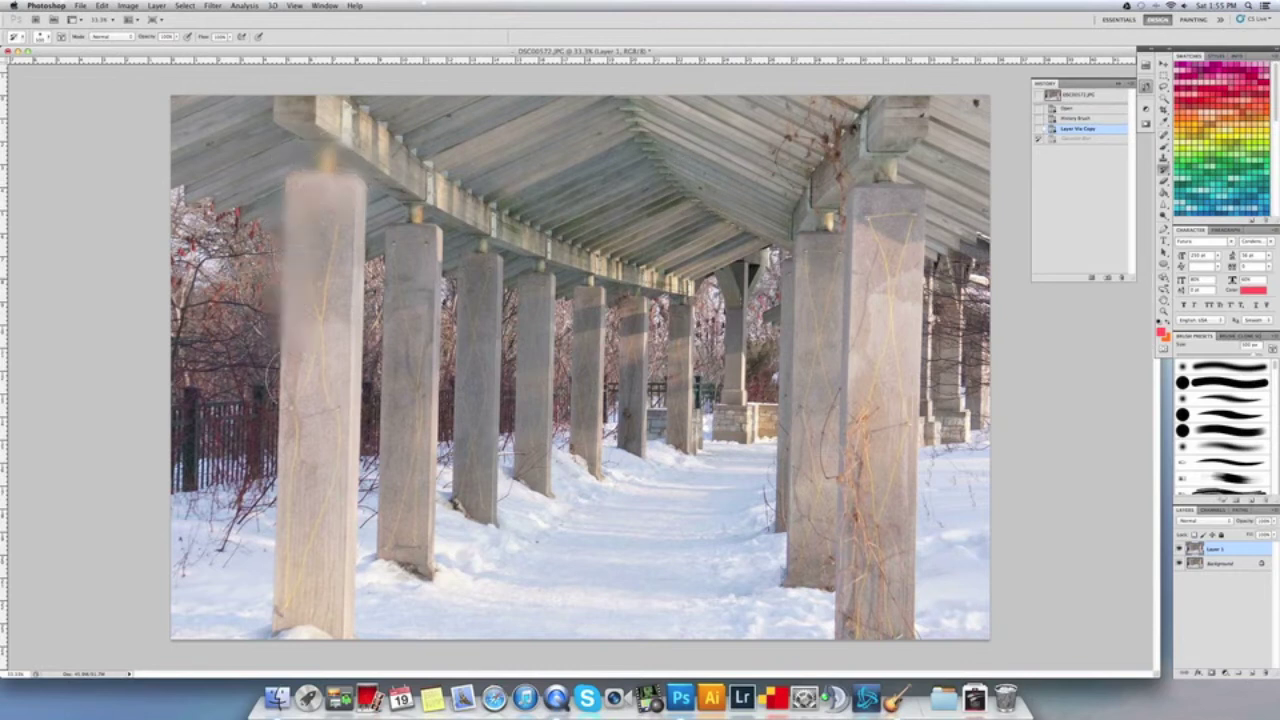
pyautogui.press('super+z')
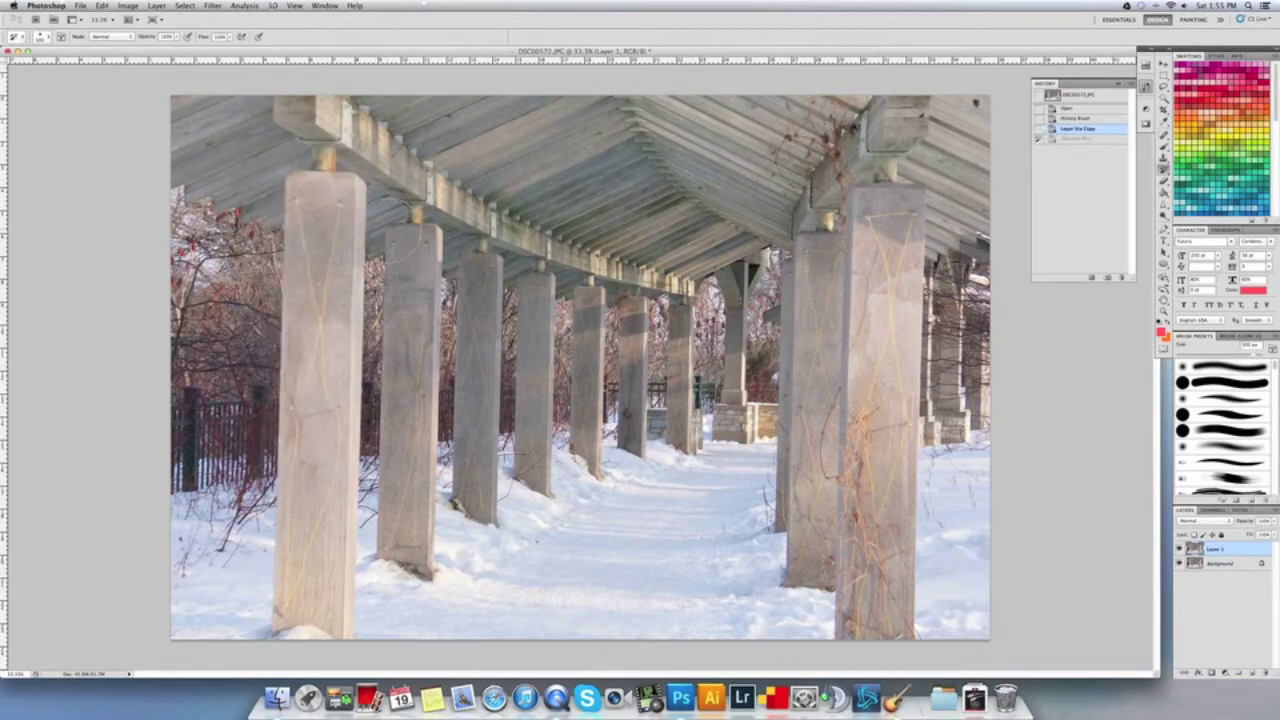
pyautogui.moveTo(390, 205)
pyautogui.mouseDown()
pyautogui.moveTo(372, 295)
pyautogui.moveTo(370, 525)
pyautogui.mouseUp()
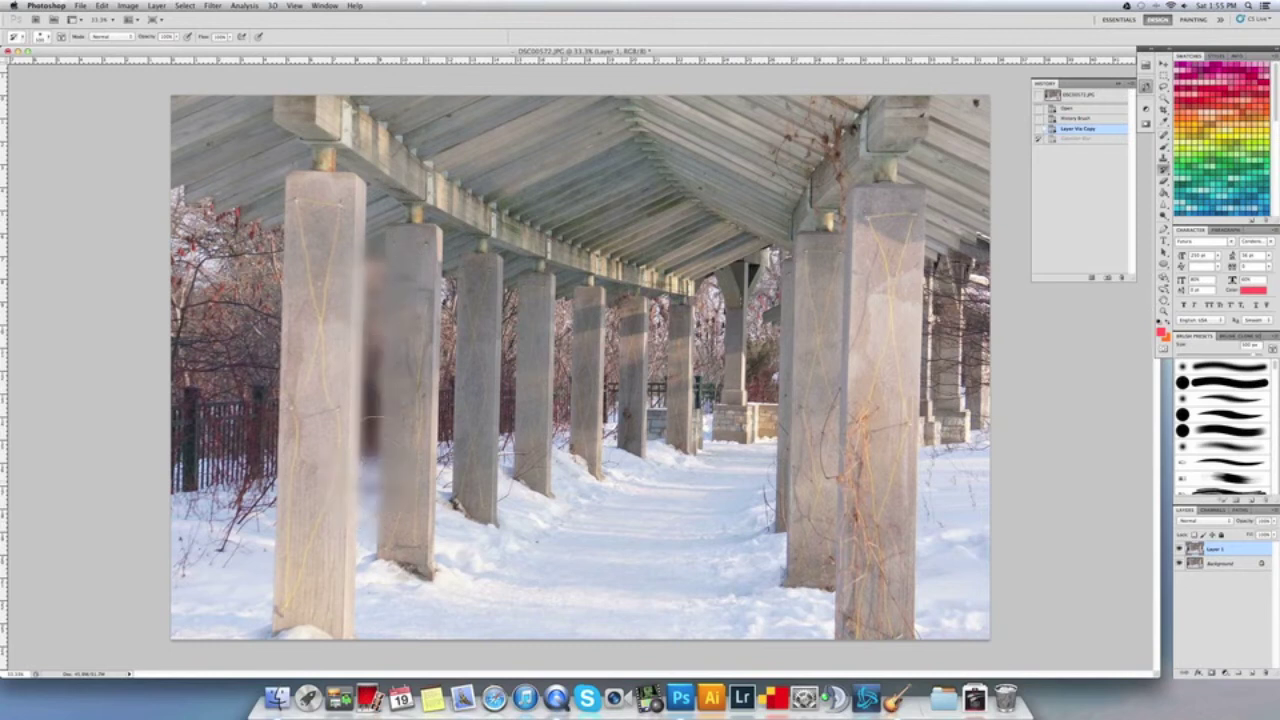
pyautogui.press('super+z')
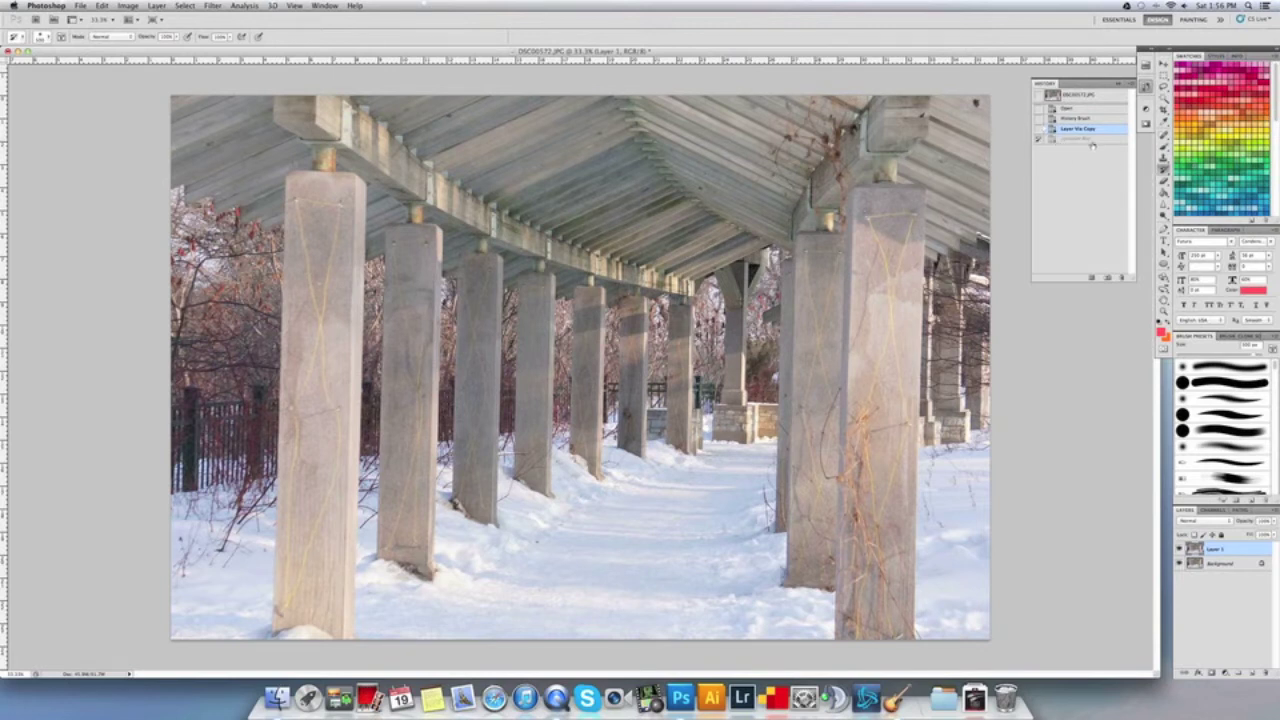
pyautogui.moveTo(765, 262)
pyautogui.mouseDown()
pyautogui.moveTo(767, 392)
pyautogui.moveTo(747, 452)
pyautogui.moveTo(707, 427)
pyautogui.moveTo(692, 287)
pyautogui.moveTo(650, 340)
pyautogui.moveTo(640, 450)
pyautogui.mouseUp()
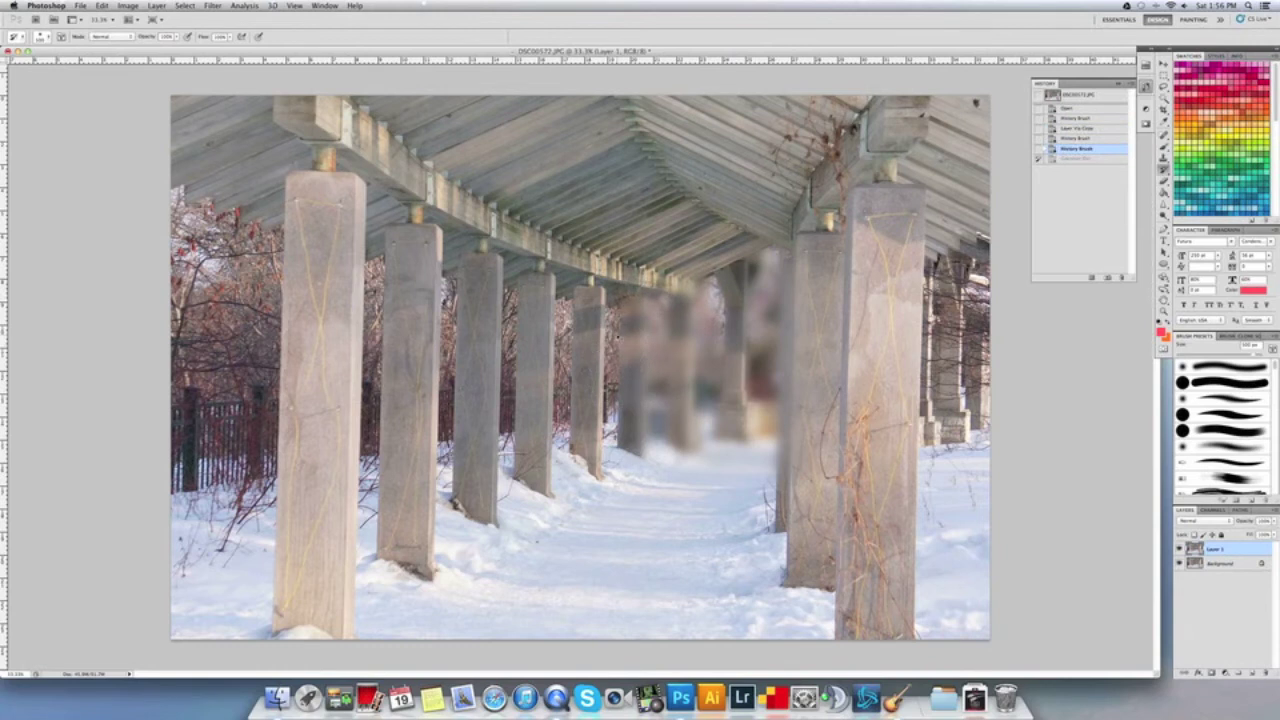
pyautogui.moveTo(640, 300); pyautogui.dragTo(645, 450)
pyautogui.press('super+z')
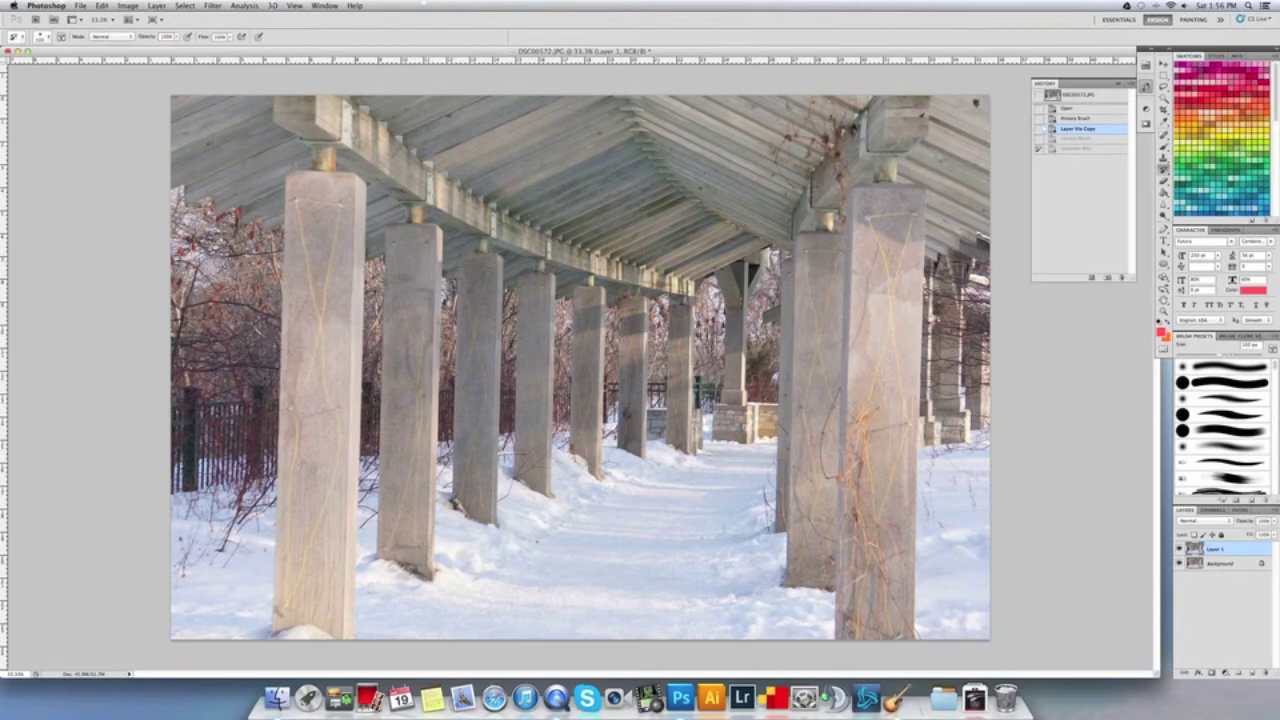
pyautogui.moveTo(208, 278); pyautogui.dragTo(200, 279)
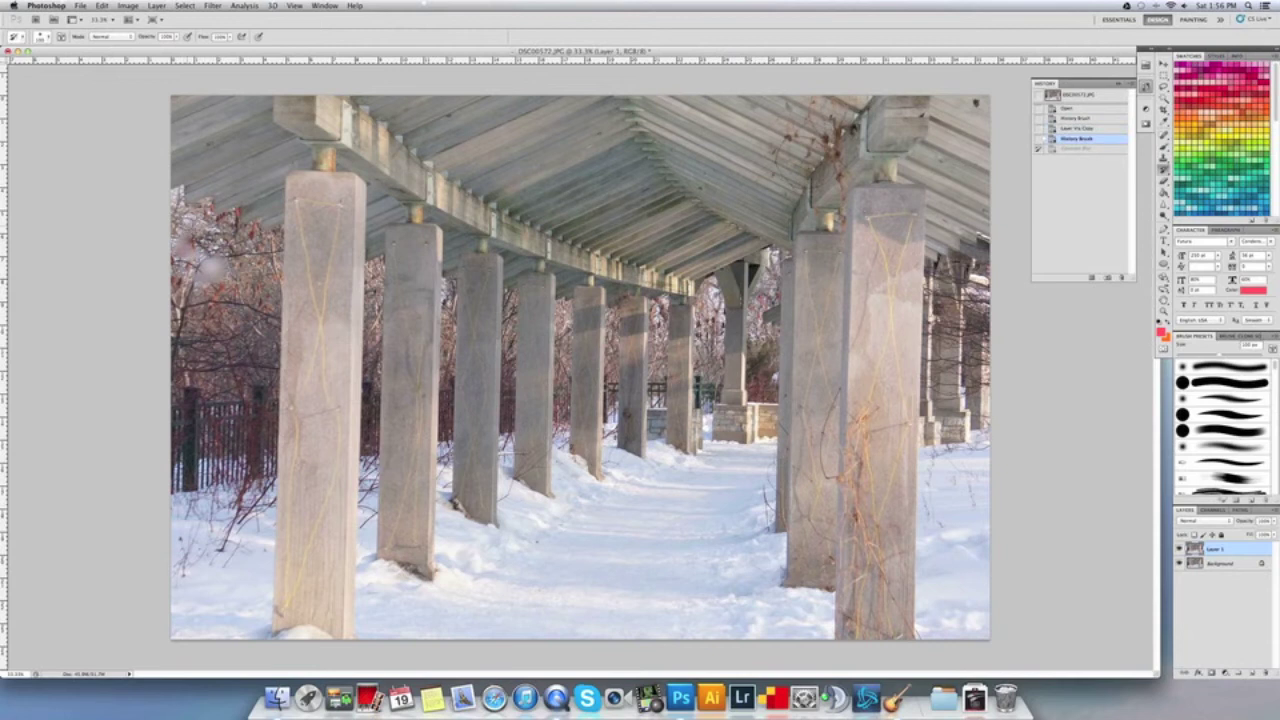
pyautogui.press('super+alt+z')
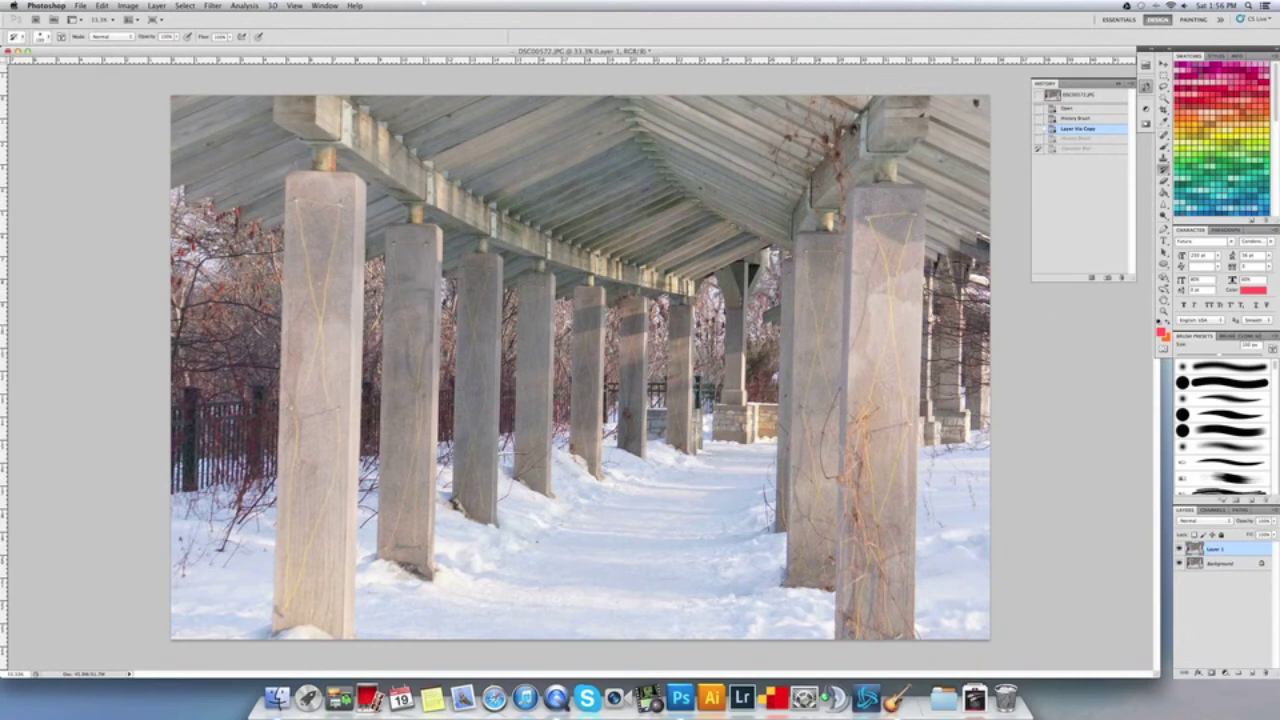
# - Set the Gaussian Blur state as history source and paint blur into the distant central columns
pyautogui.click(1039, 149)
pyautogui.moveTo(750, 236)
pyautogui.mouseDown()
pyautogui.moveTo(710, 300)
pyautogui.moveTo(760, 300)
pyautogui.moveTo(595, 310)
pyautogui.moveTo(760, 355)
pyautogui.moveTo(760, 380)
pyautogui.moveTo(730, 420)
pyautogui.moveTo(600, 460)
pyautogui.moveTo(770, 430)
pyautogui.moveTo(600, 422)
pyautogui.mouseUp()
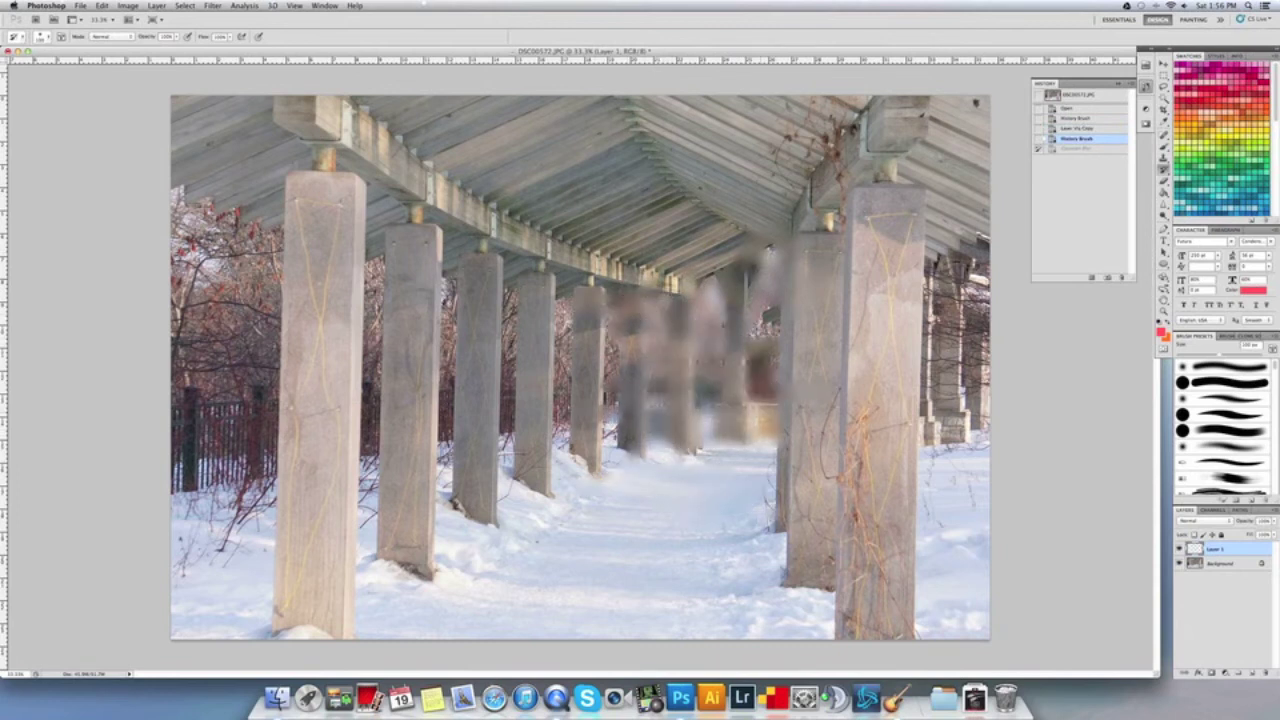
pyautogui.click(1163, 170)
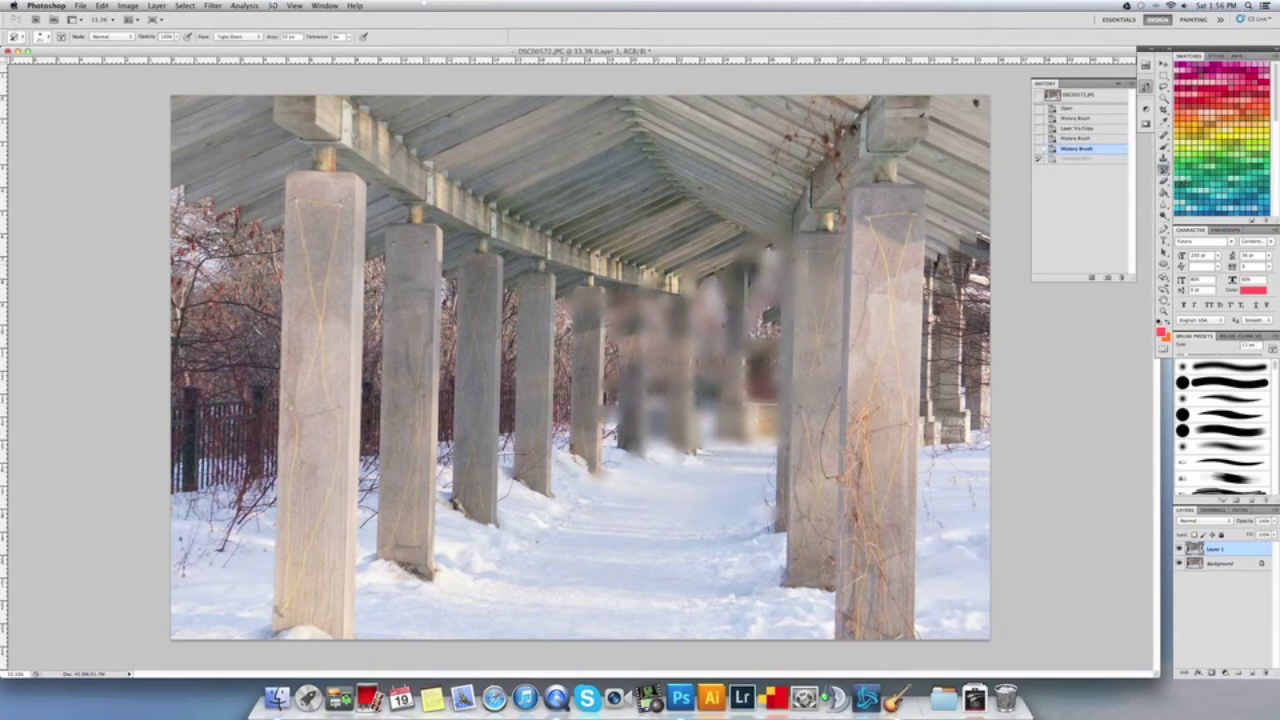
# - With a scattered brush tip, paint stylised blur strokes near the centre and over pillar tops
pyautogui.click(56, 40)
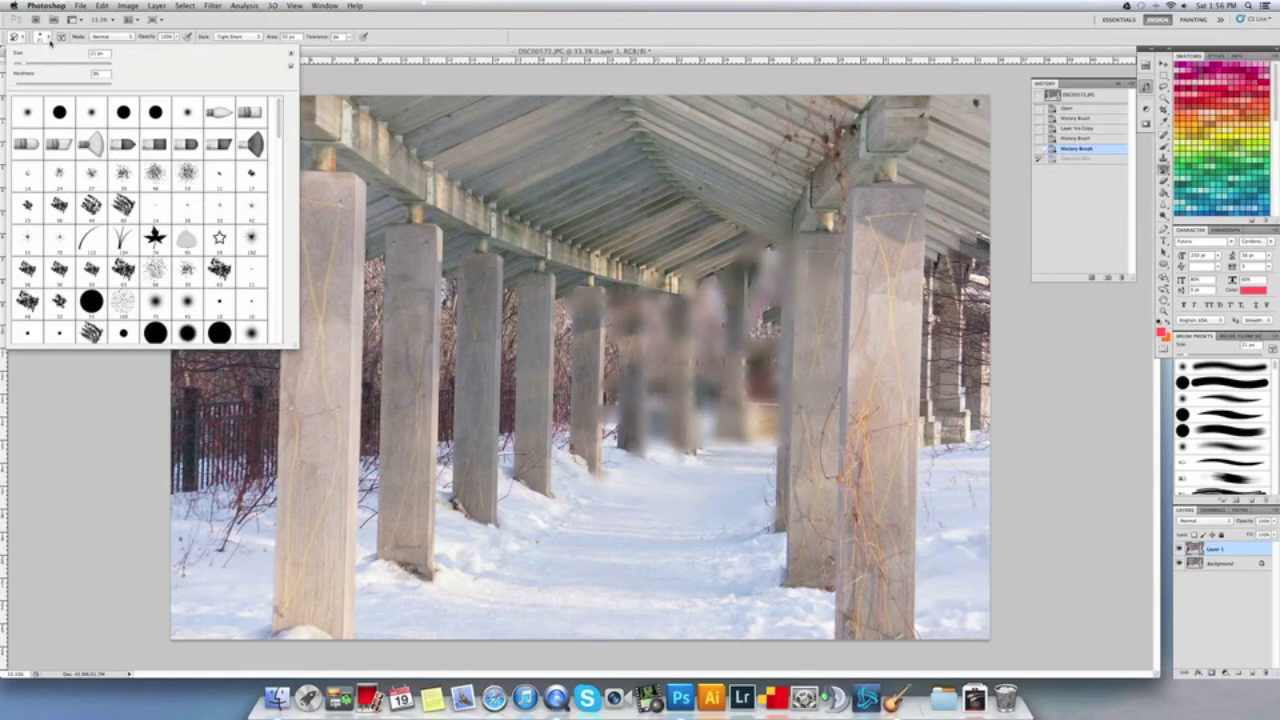
pyautogui.click(123, 205)
pyautogui.click(682, 232)
pyautogui.moveTo(682, 232); pyautogui.dragTo(733, 380)
pyautogui.press(']')
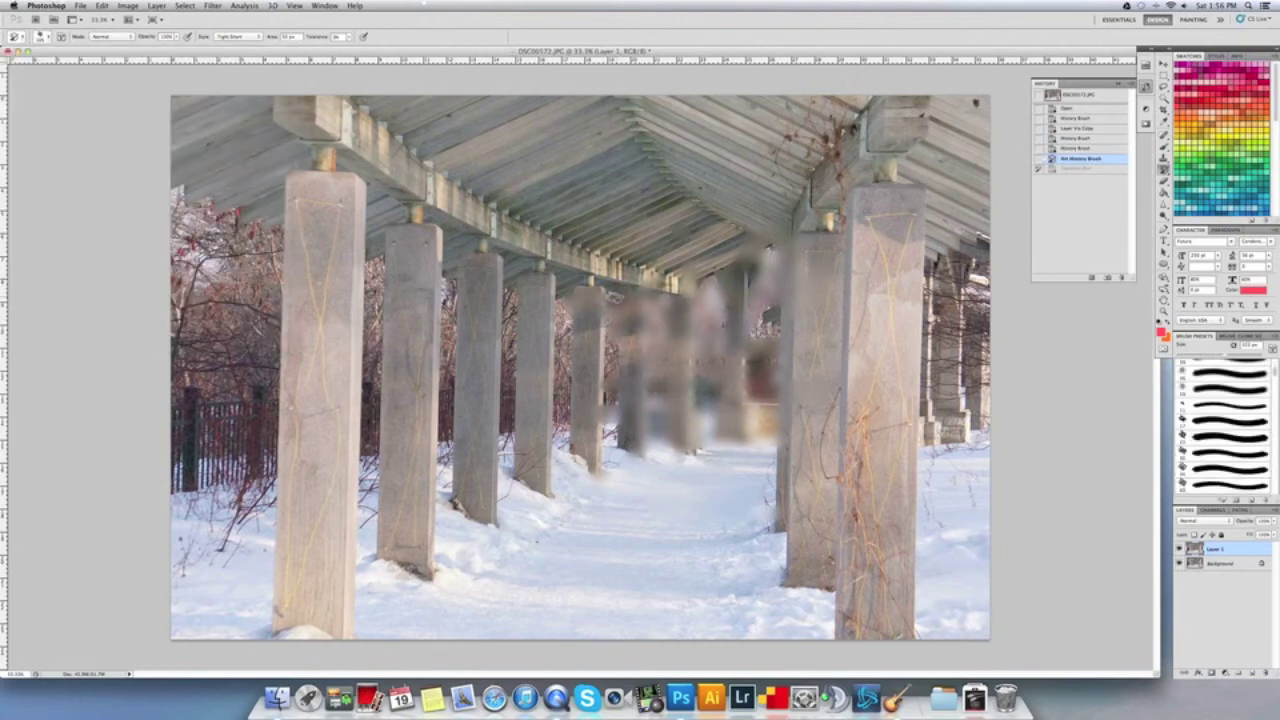
pyautogui.moveTo(584, 260)
pyautogui.mouseDown()
pyautogui.moveTo(593, 292)
pyautogui.moveTo(602, 272)
pyautogui.moveTo(627, 295)
pyautogui.moveTo(670, 282)
pyautogui.moveTo(600, 268)
pyautogui.moveTo(675, 280)
pyautogui.moveTo(595, 268)
pyautogui.moveTo(630, 266)
pyautogui.mouseUp()
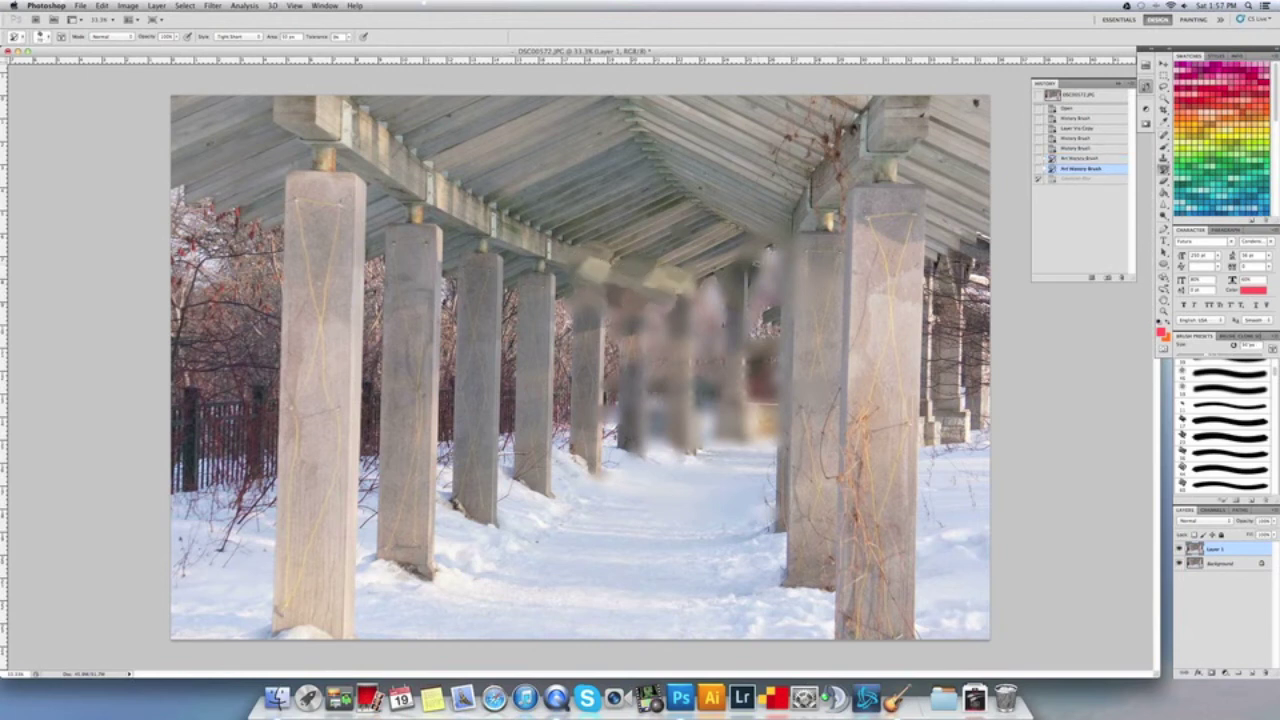
# - Switch to a round brush preset and smear blur strokes down the left-middle pillar
pyautogui.scroll(-5, 1223, 390)
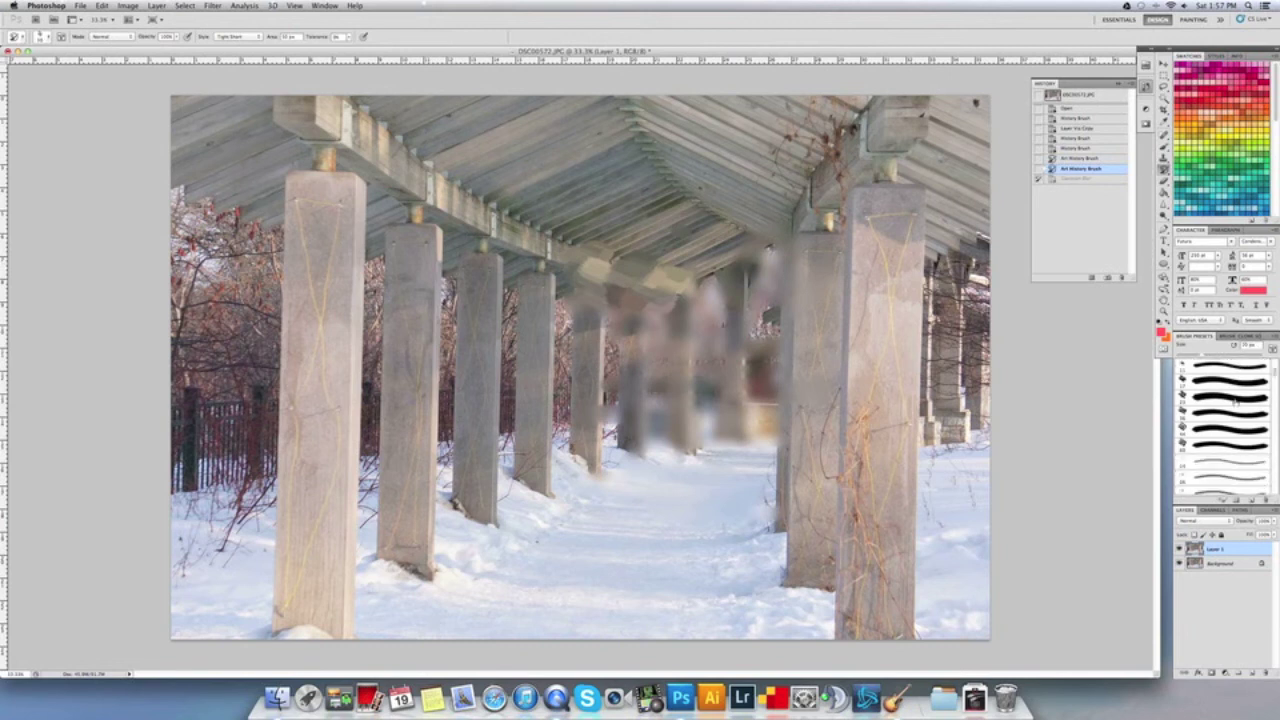
pyautogui.scroll(3, 1223, 395)
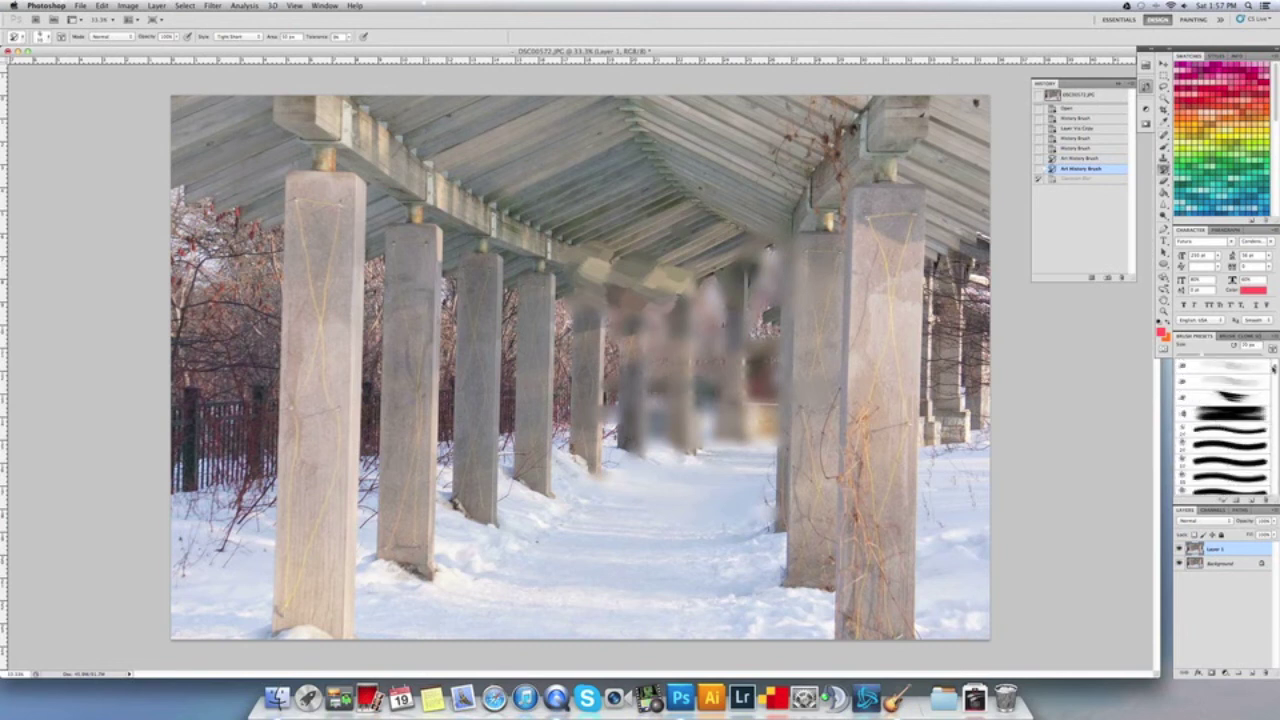
pyautogui.click(1225, 397)
pyautogui.moveTo(744, 298); pyautogui.dragTo(778, 316)
pyautogui.scroll(2, 1236, 389)
pyautogui.scroll(3, 1236, 388)
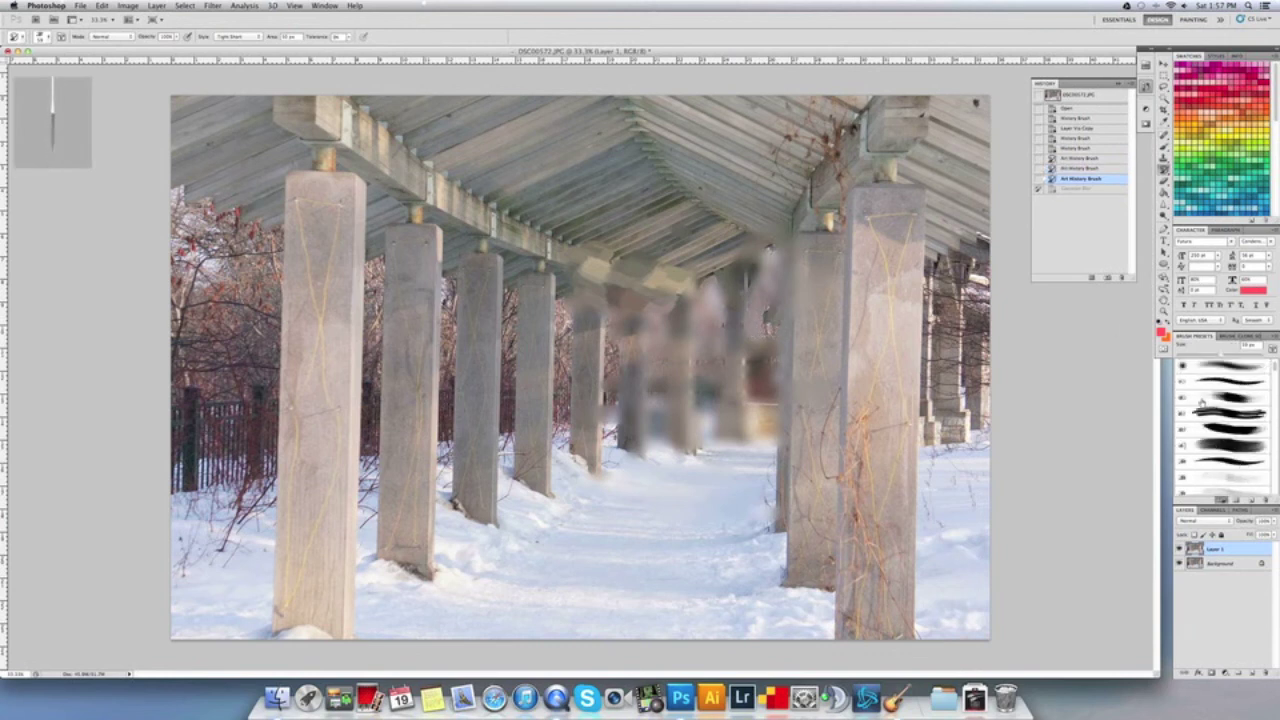
pyautogui.click(1212, 428)
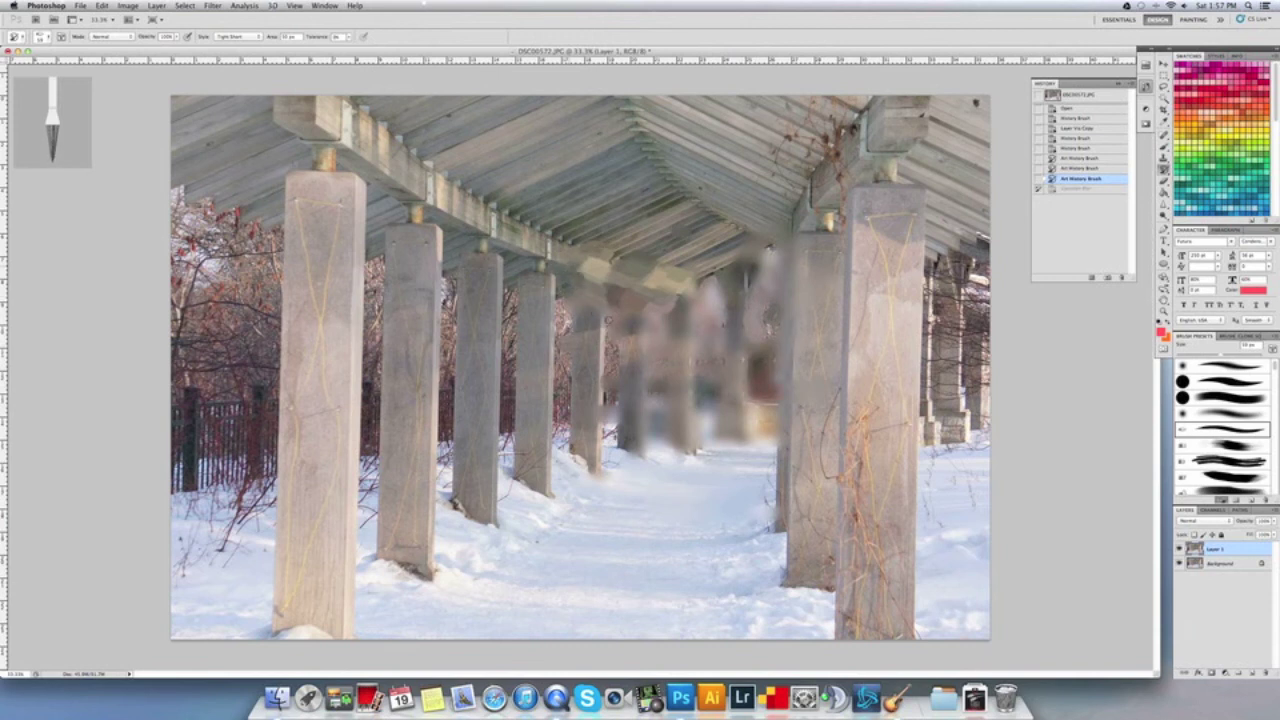
pyautogui.scroll(-1, 1222, 423)
pyautogui.click(1222, 428)
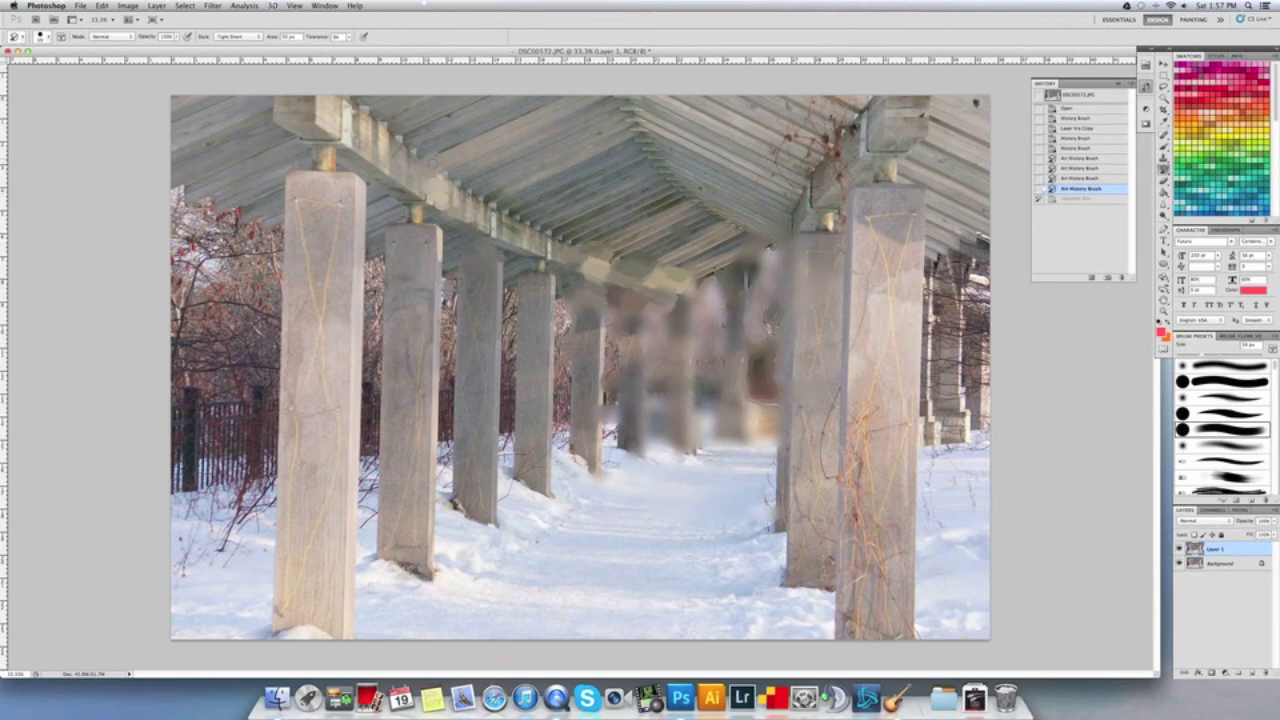
pyautogui.moveTo(466, 200); pyautogui.dragTo(488, 200)
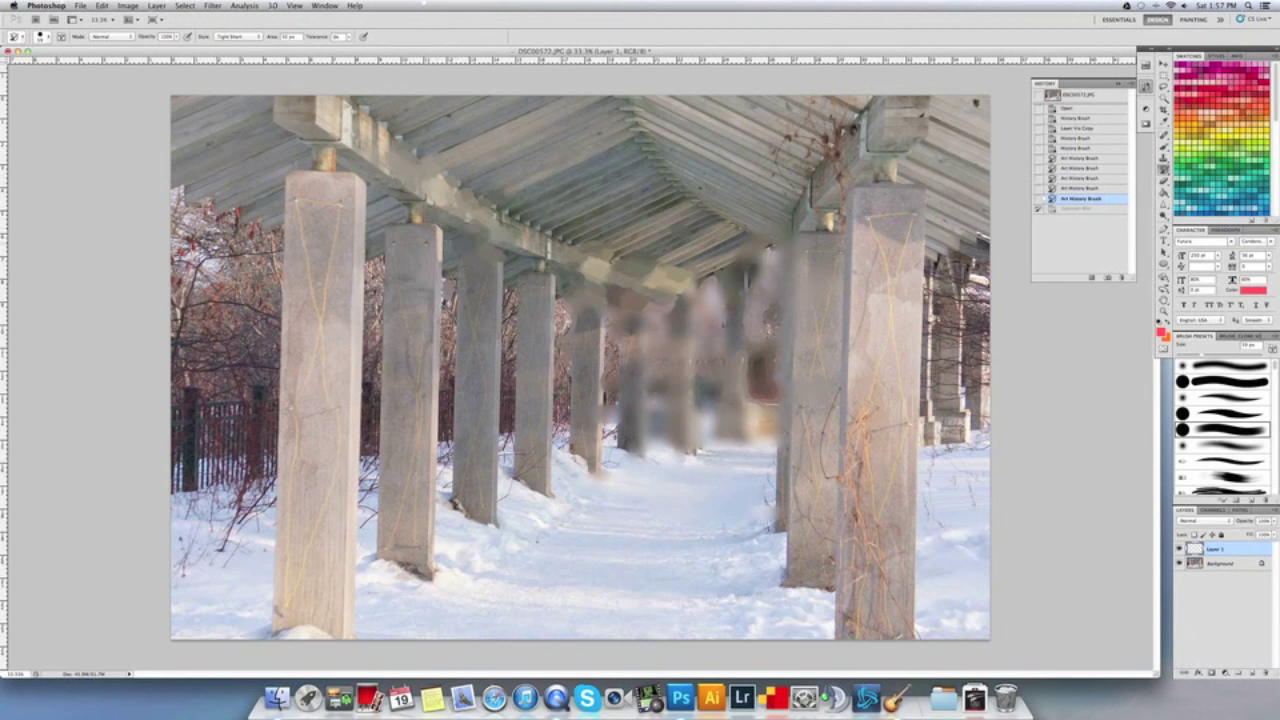
pyautogui.moveTo(449, 272); pyautogui.dragTo(442, 336)
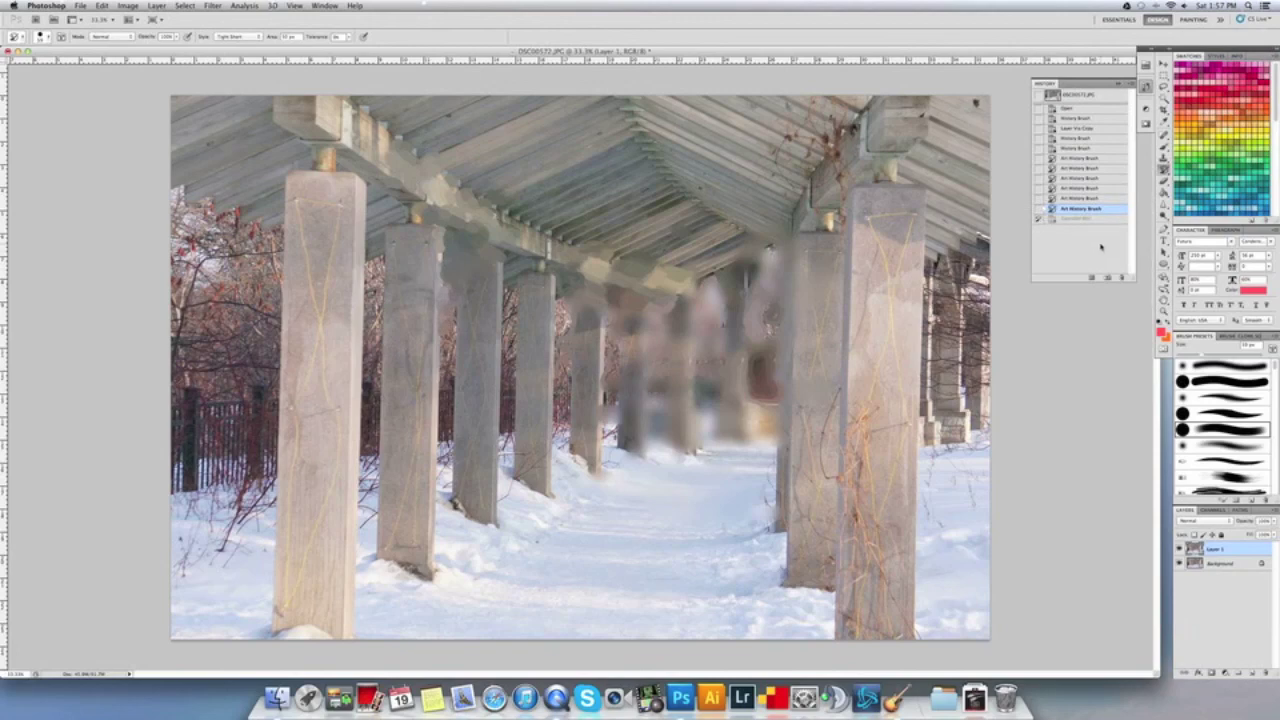